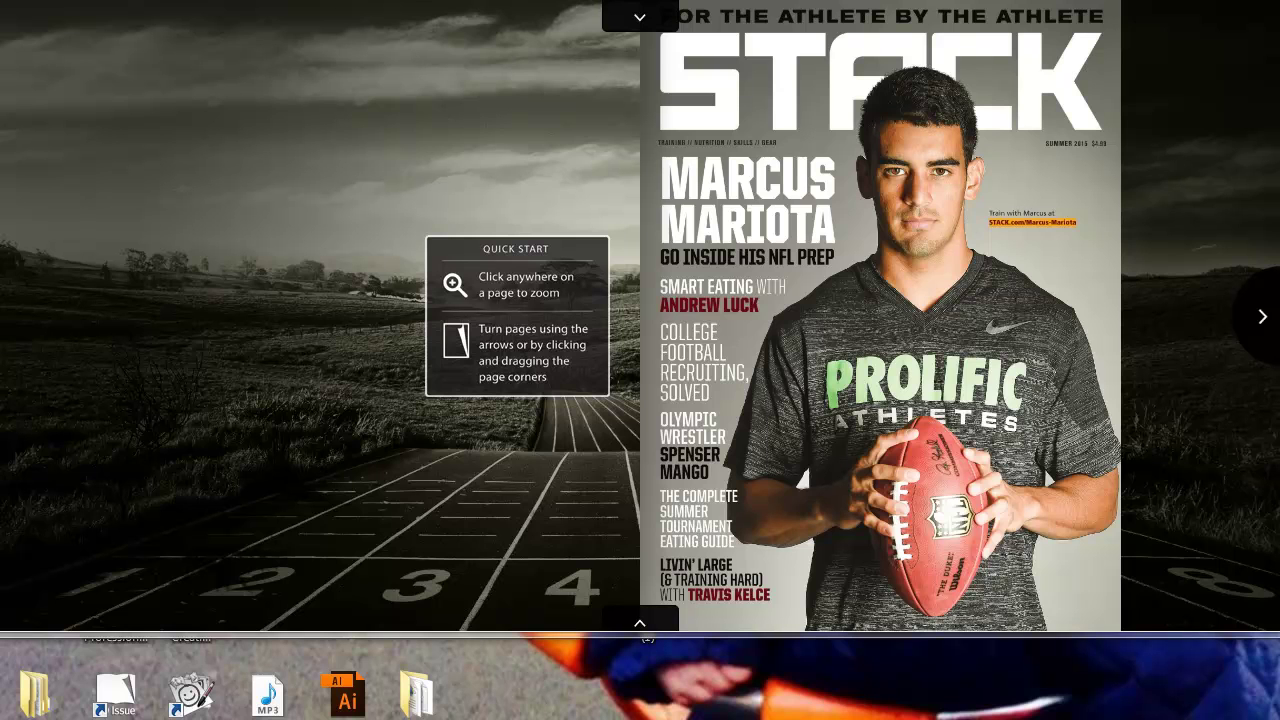
Page the STACK magazine from its cover to the Why Sleep spread, pages 10–11
left_click(1262, 316)
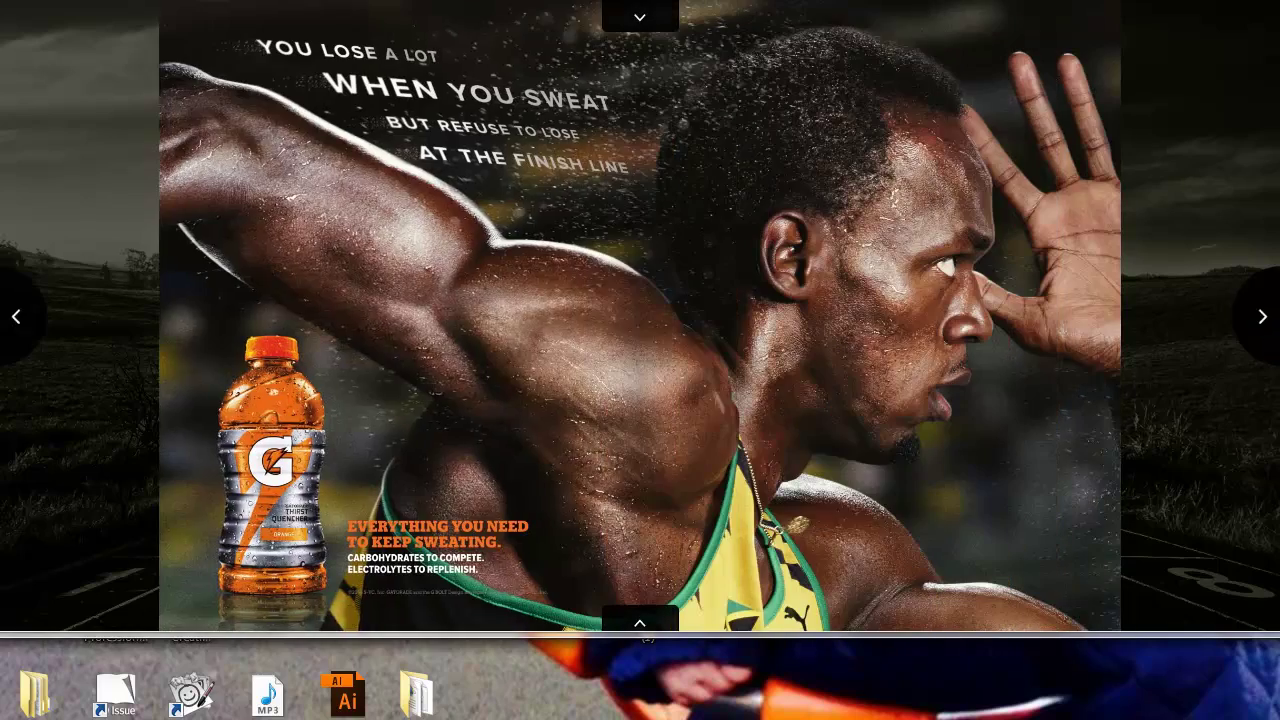
key("Right")
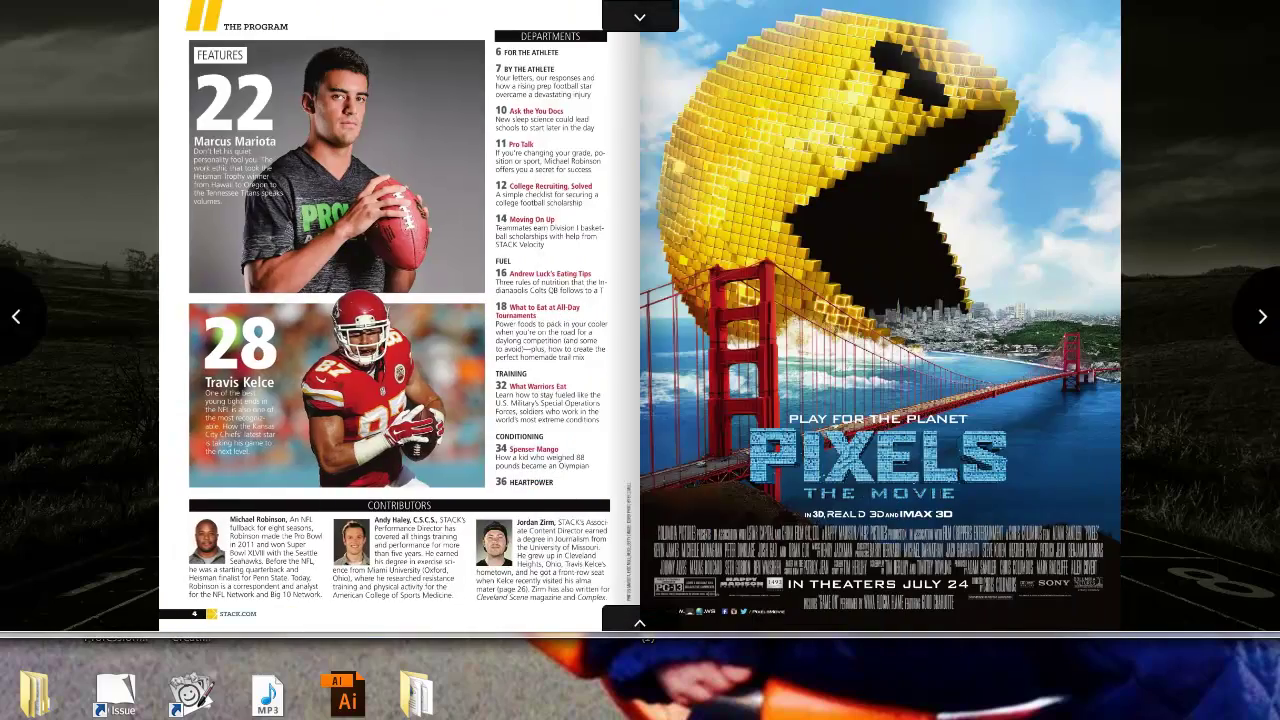
key("Right")
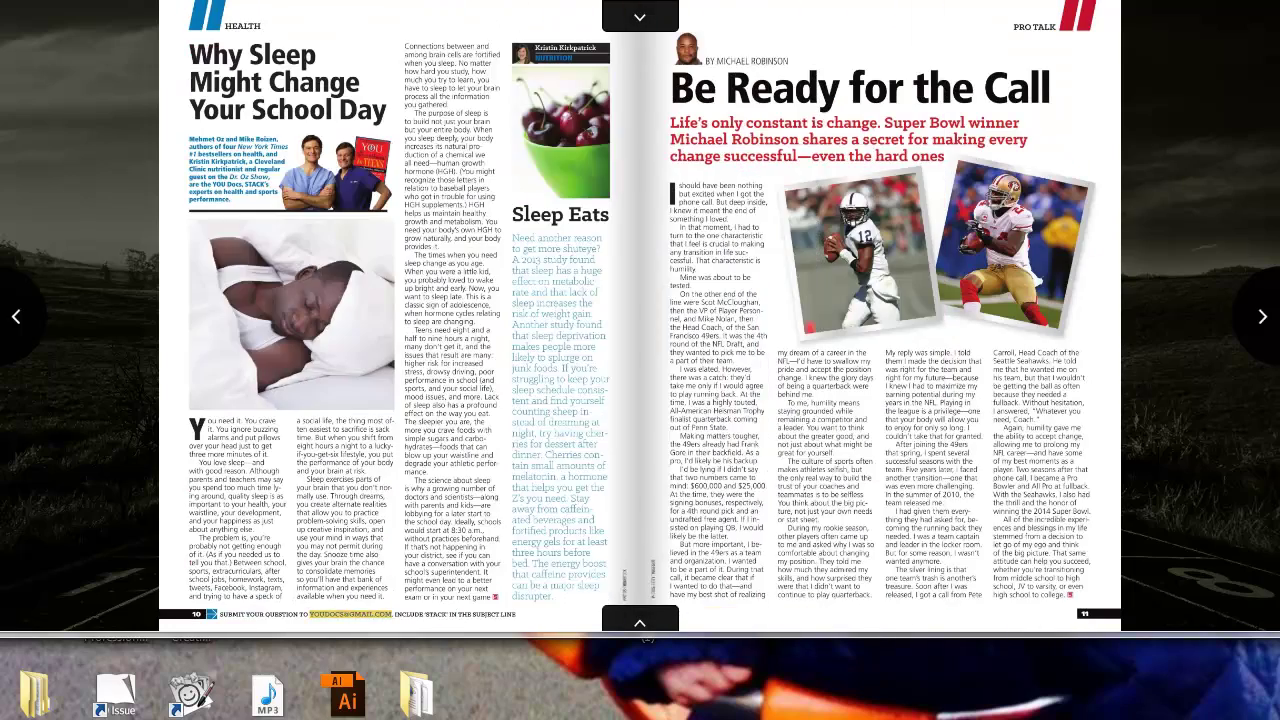
key("Right")
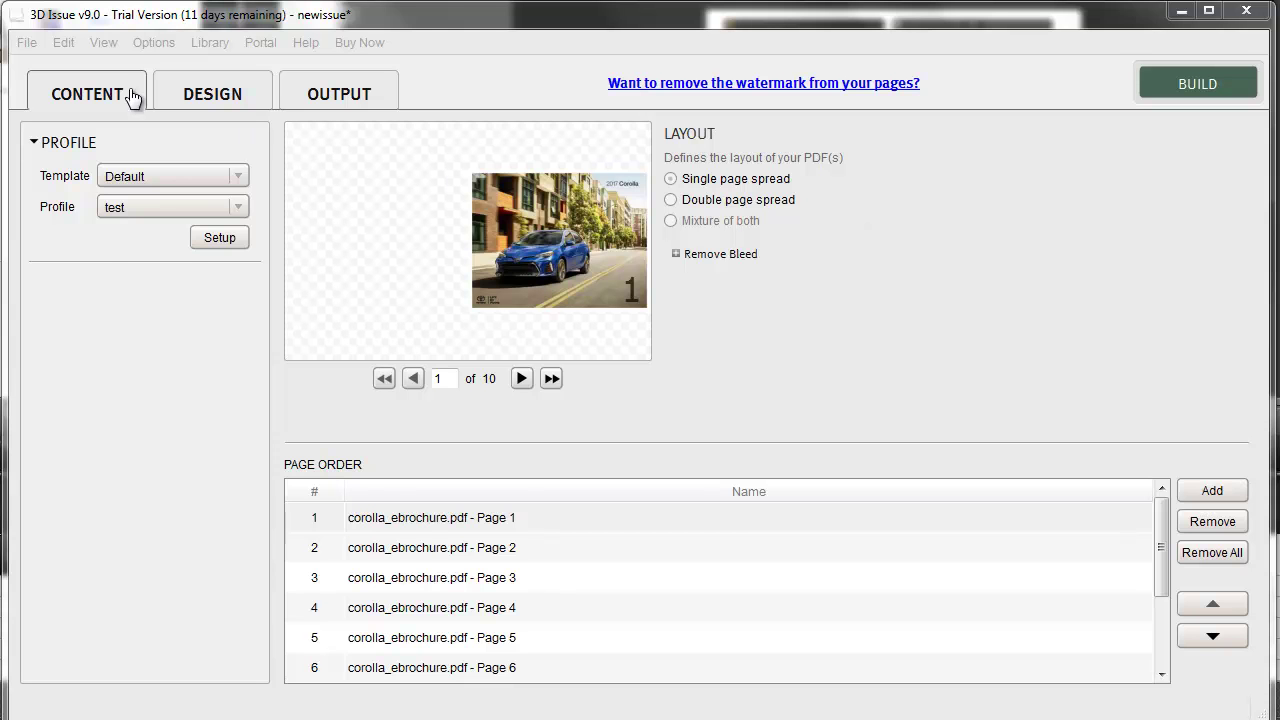
Set the flipbook's View Mode under Design > Structure to Custom
left_click(205, 99)
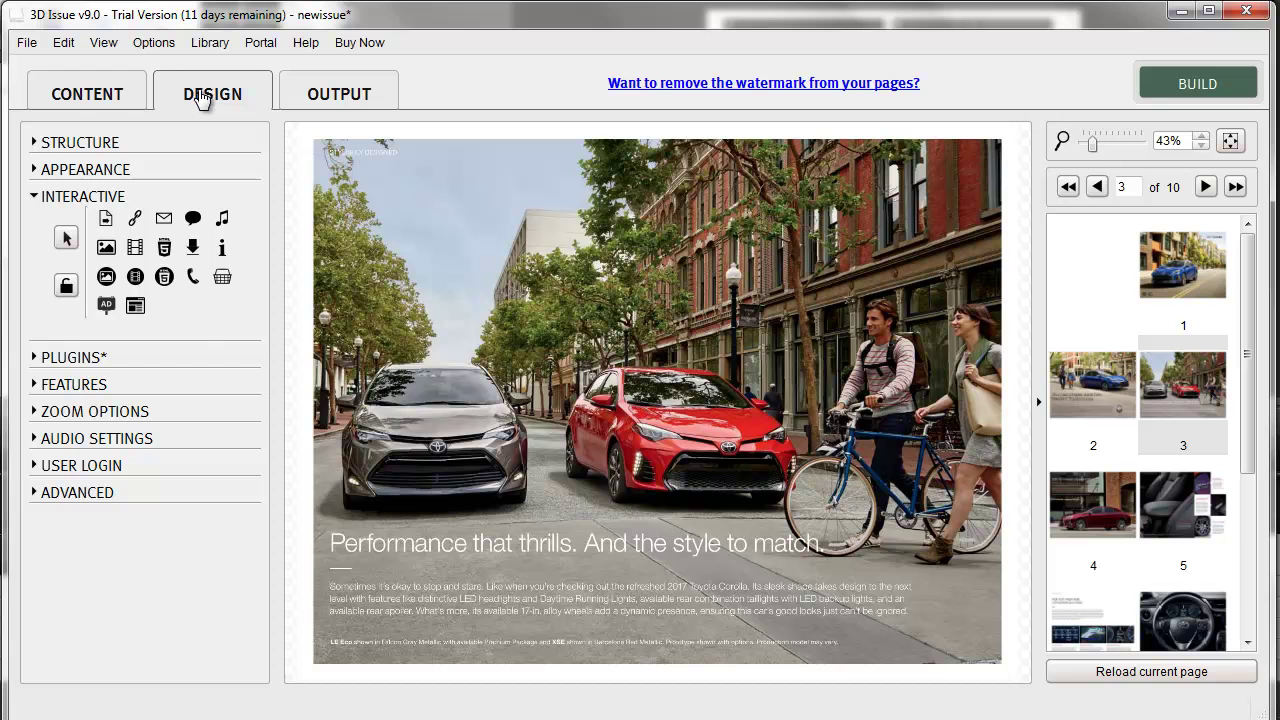
left_click(47, 147)
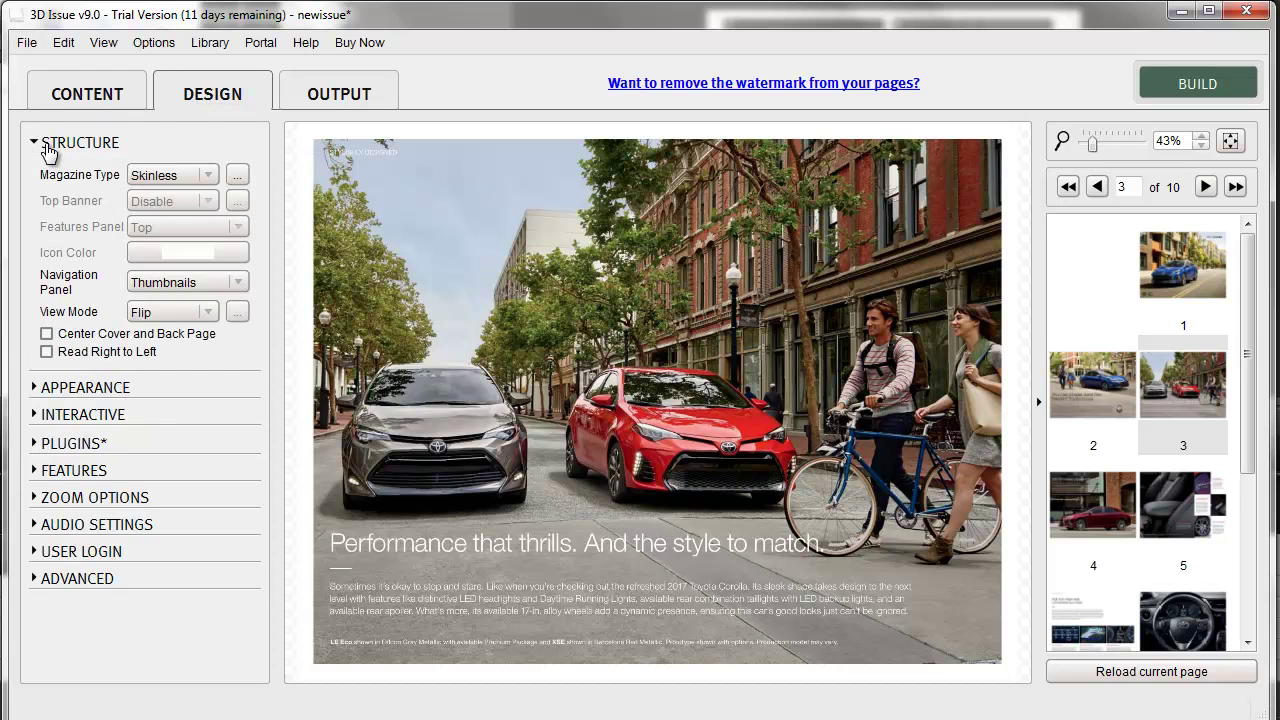
left_click(208, 312)
left_click(193, 381)
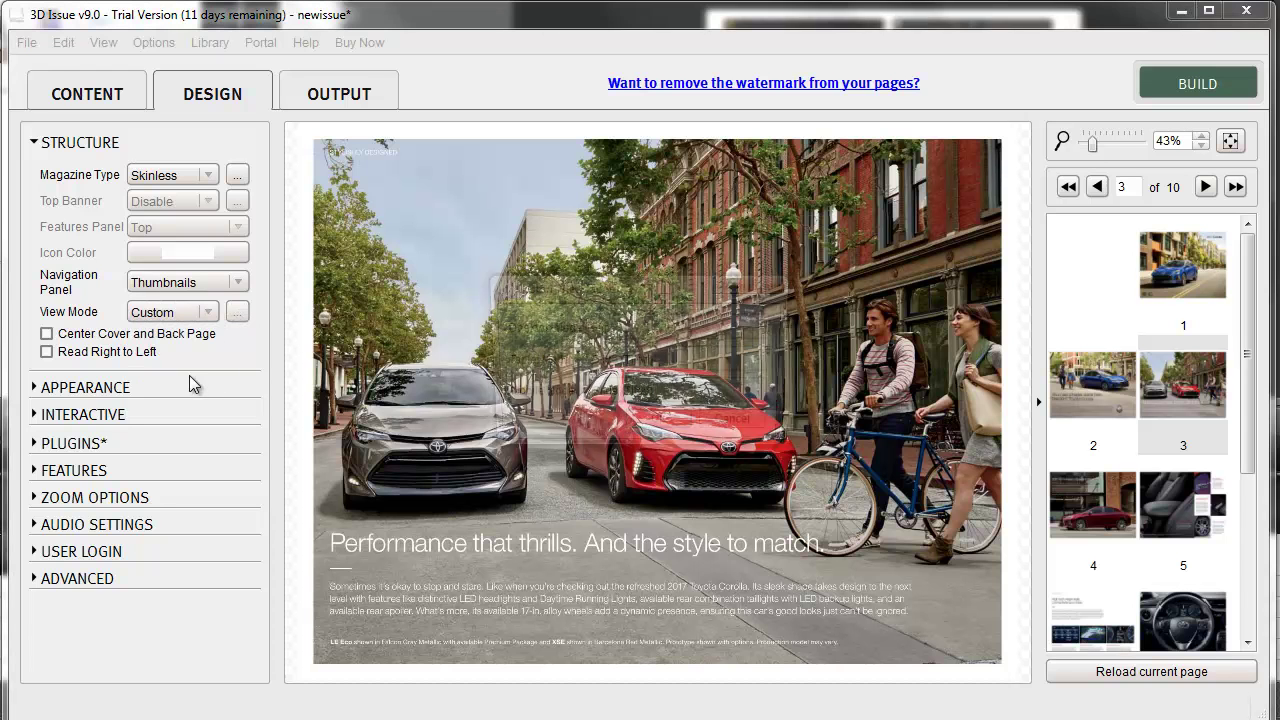
Set both tablet and mobile modes to Slide (Tiled), keeping Flip on desktop, and confirm
left_click(643, 369)
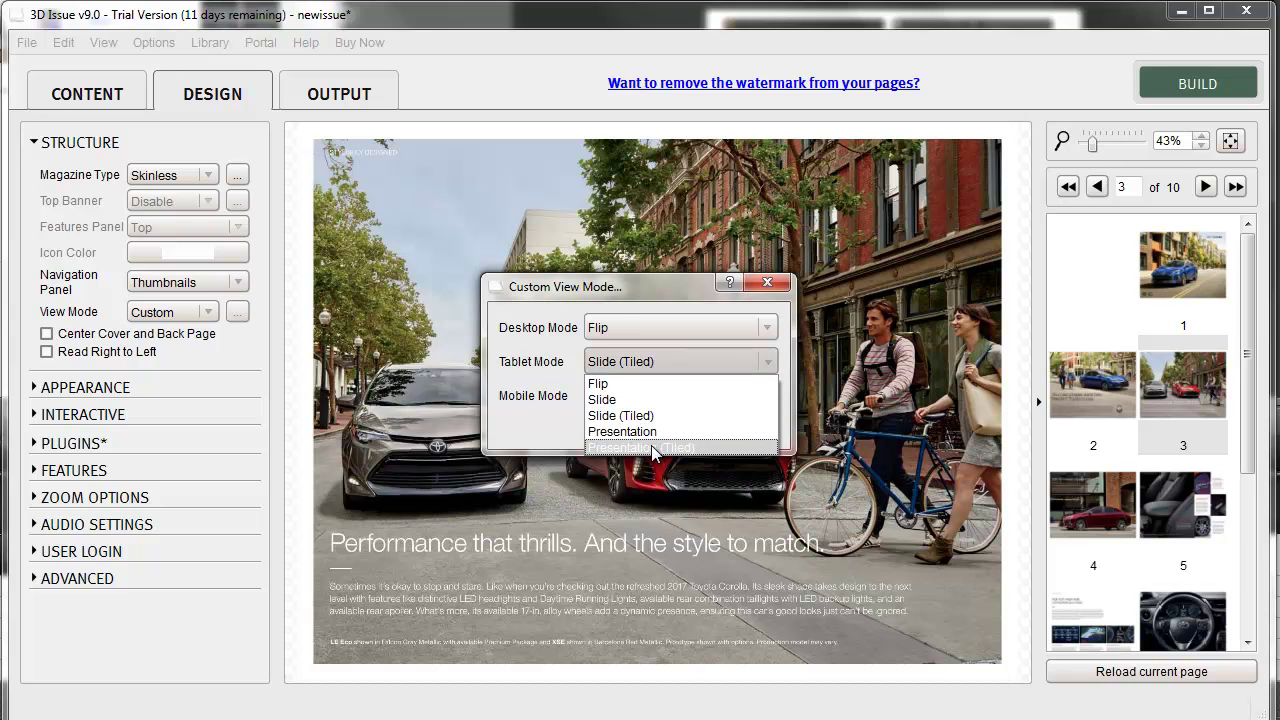
left_click(733, 418)
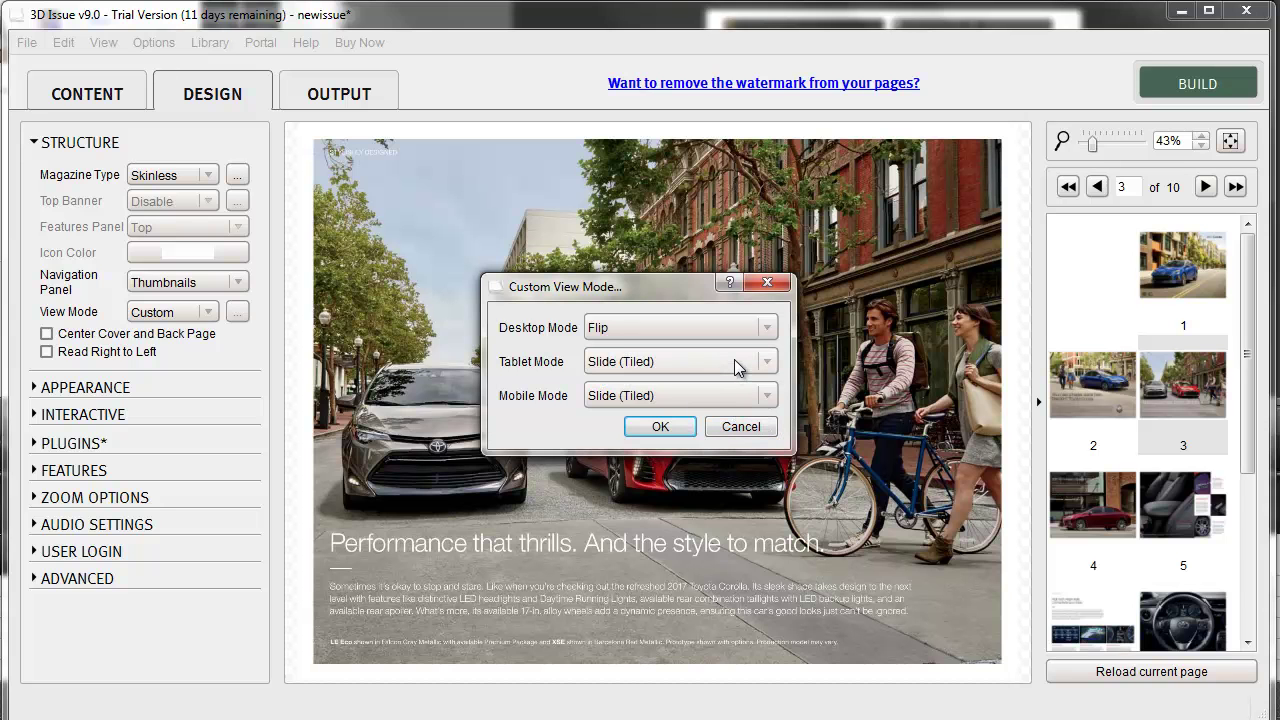
left_click(734, 395)
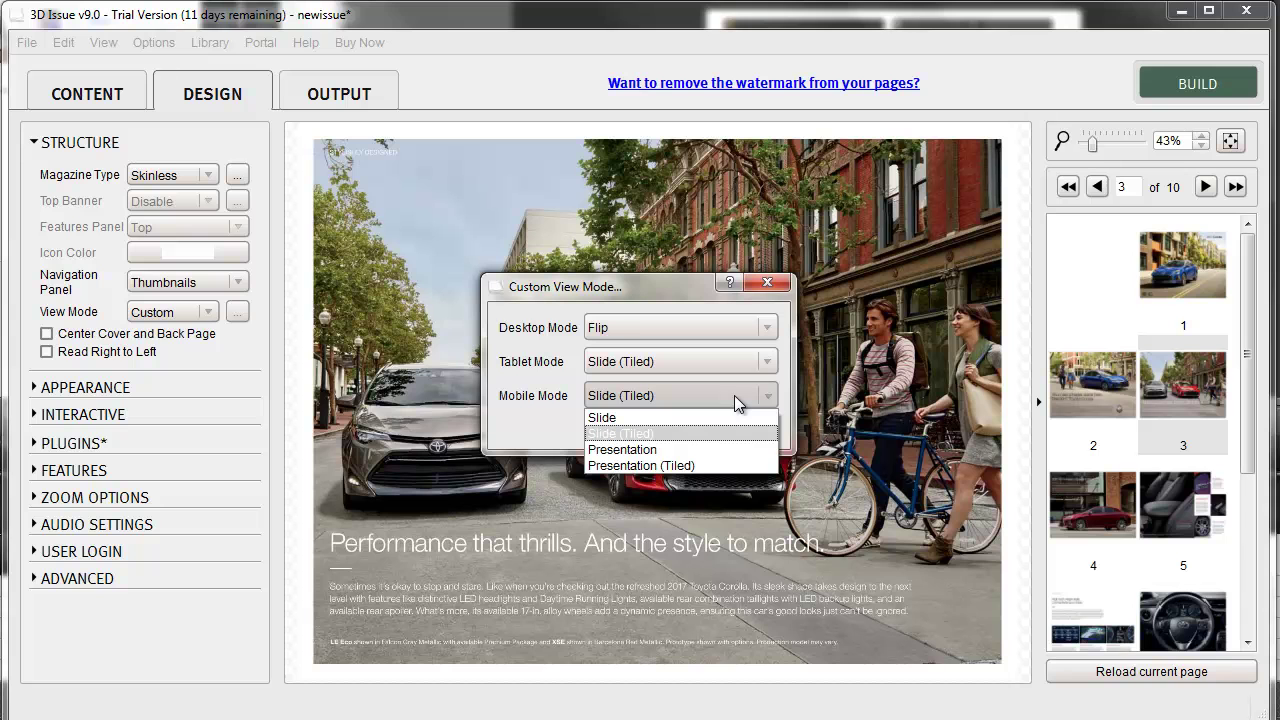
left_click(725, 461)
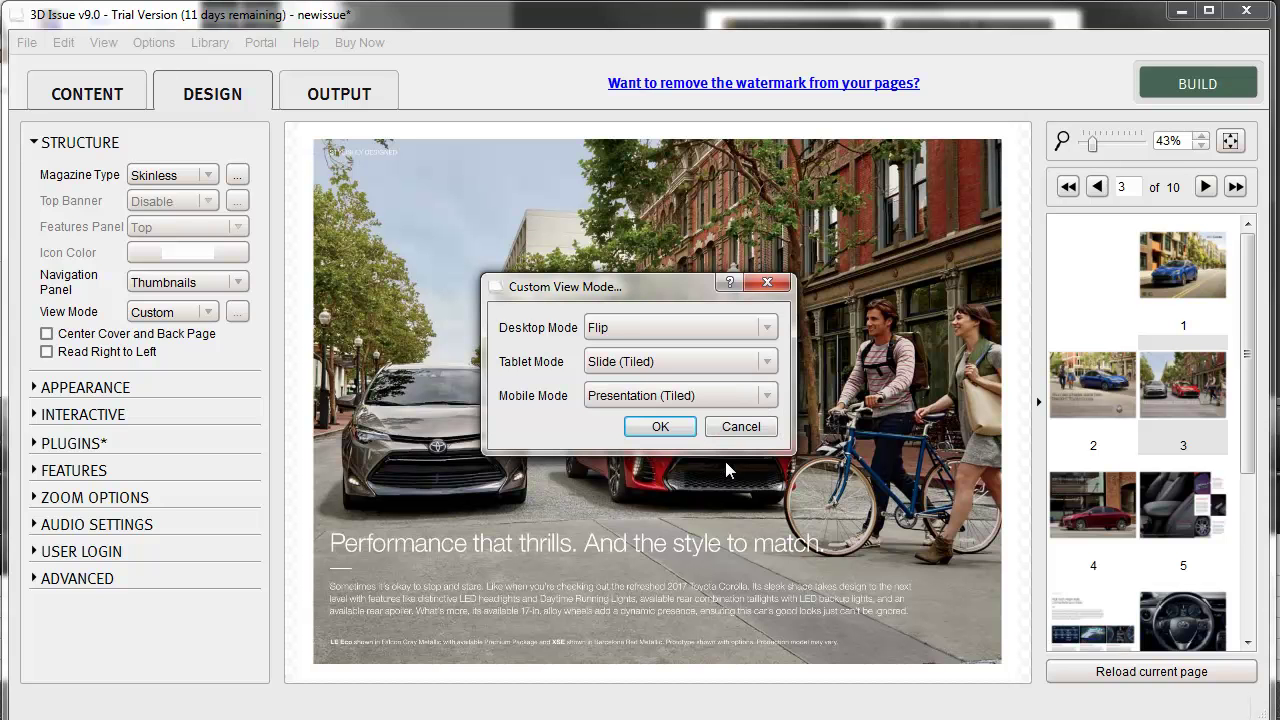
left_click(705, 400)
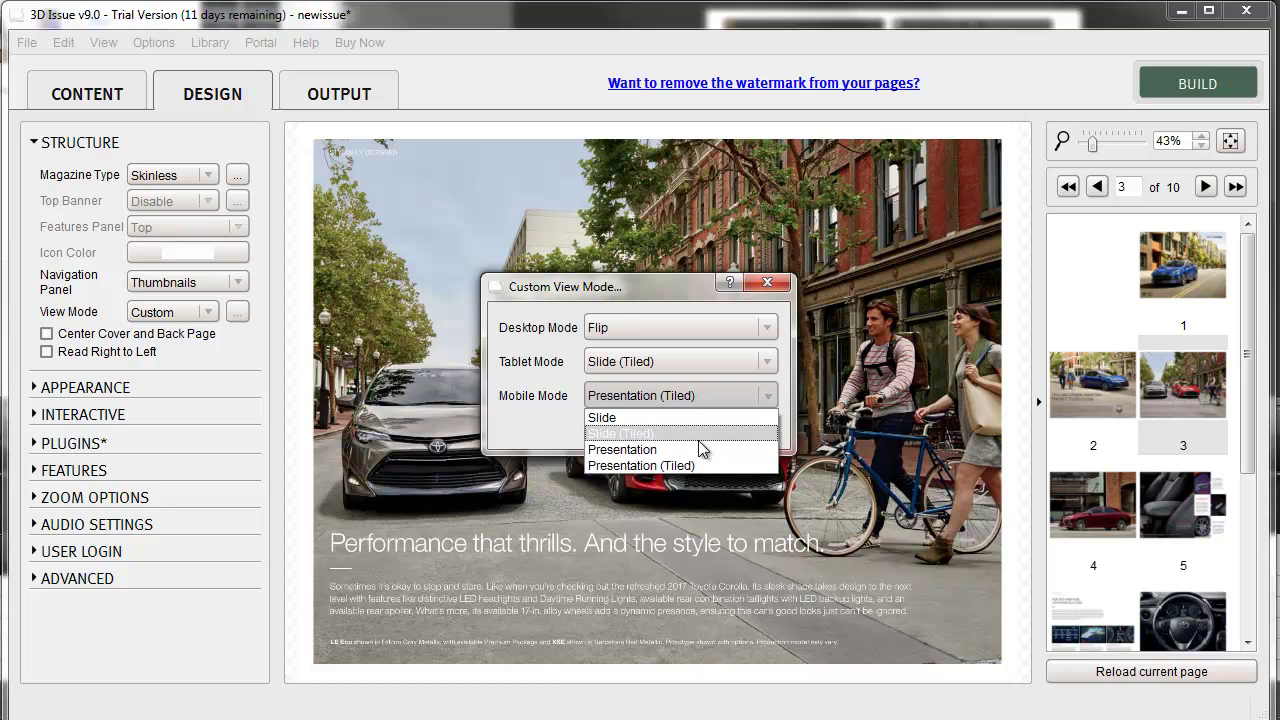
left_click(698, 438)
left_click(677, 423)
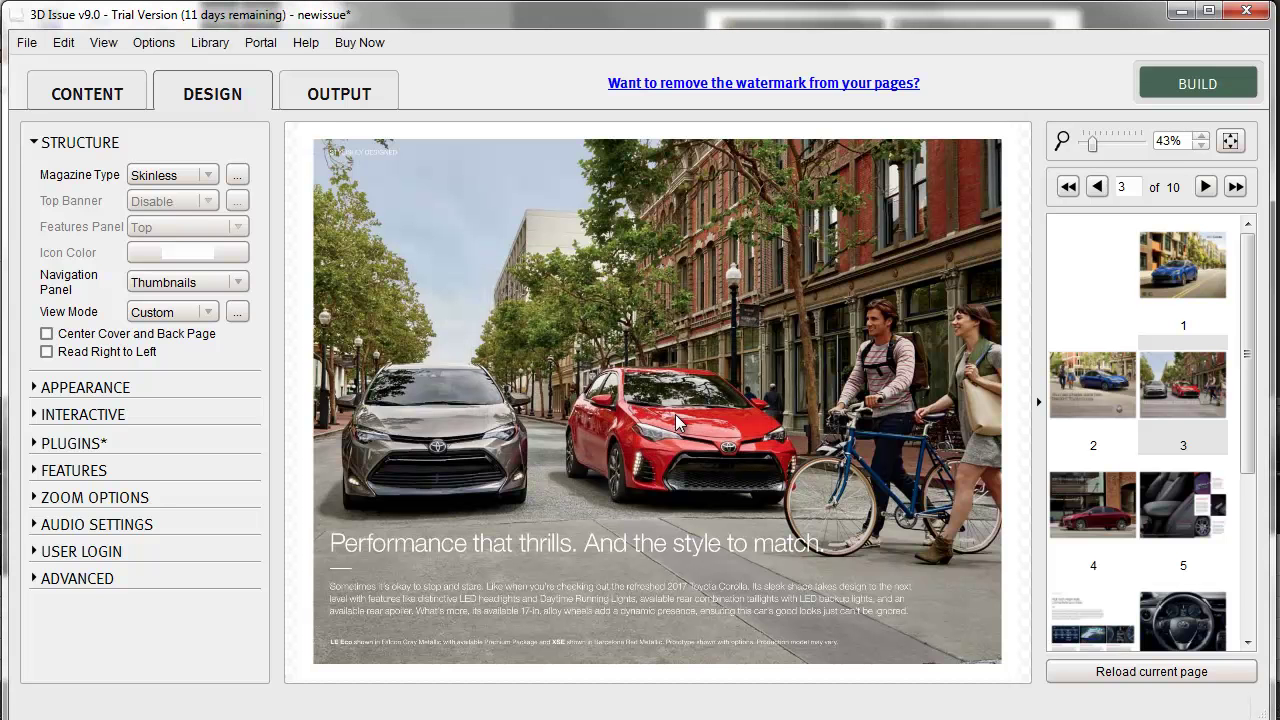
Review the Online and iPhone/iPad App output formats and expand the Upload hosting options
left_click(315, 96)
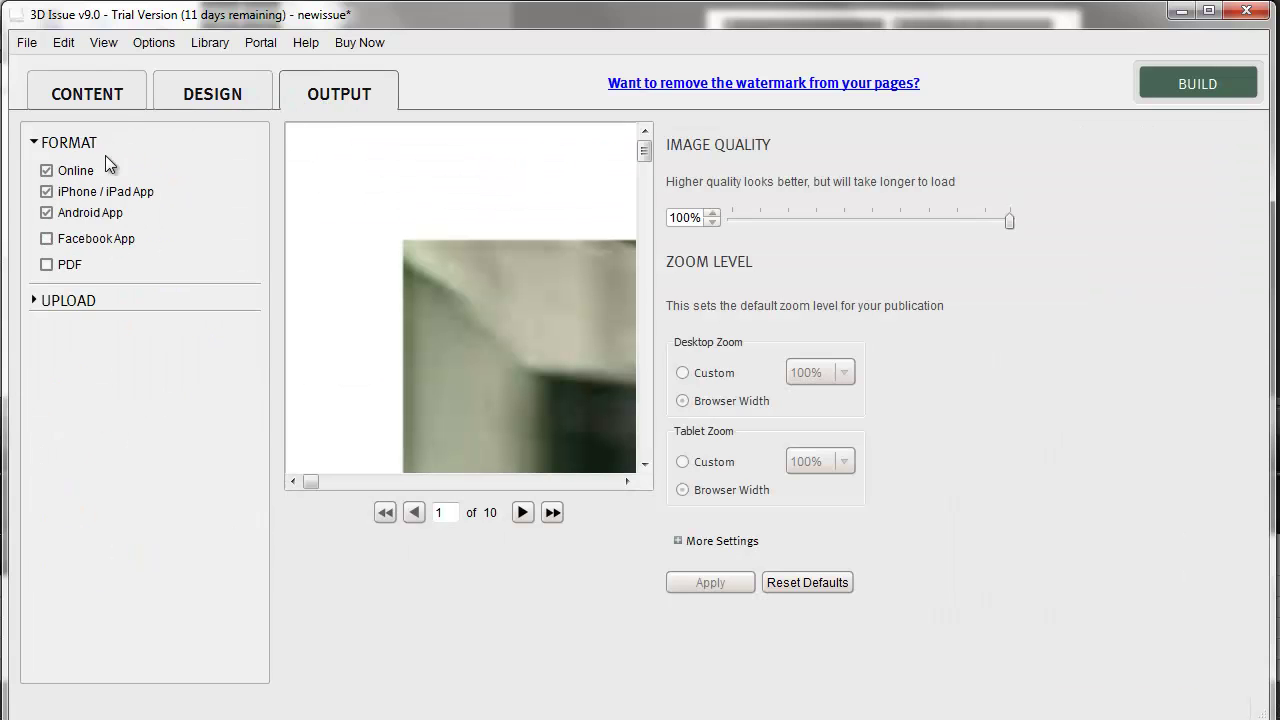
left_click(62, 191)
left_click(61, 194)
left_click(52, 171)
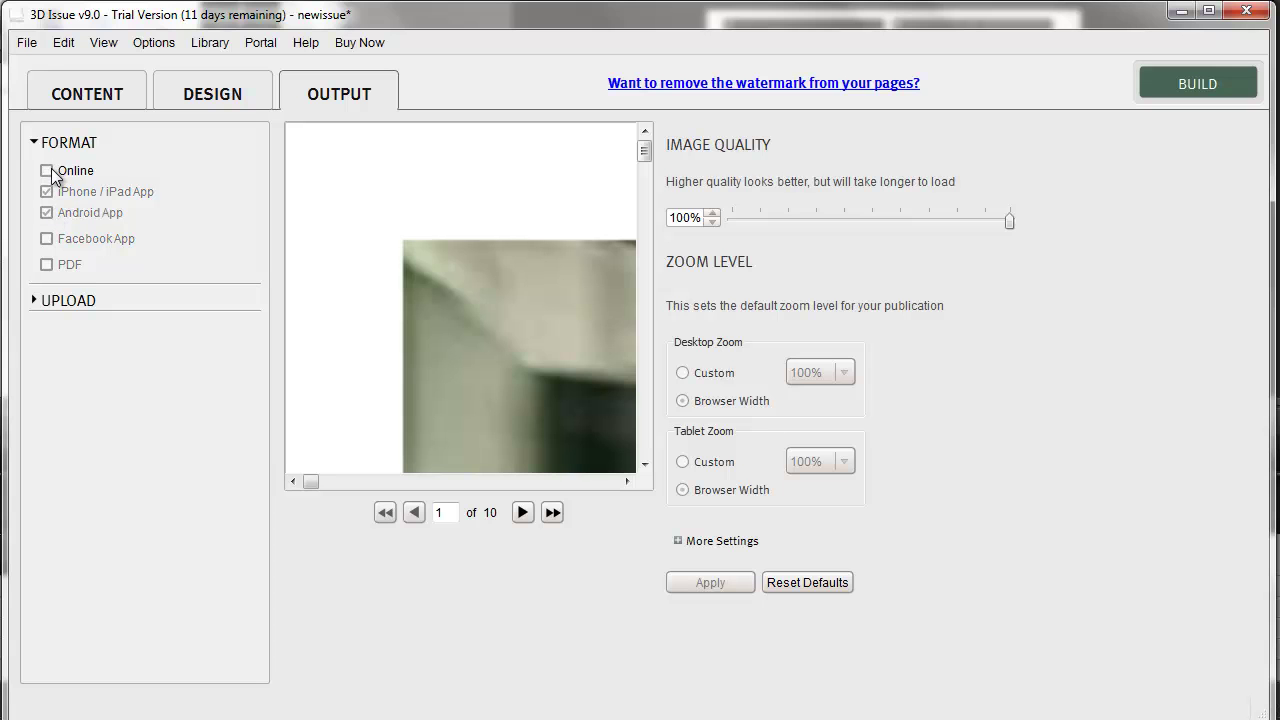
left_click(63, 297)
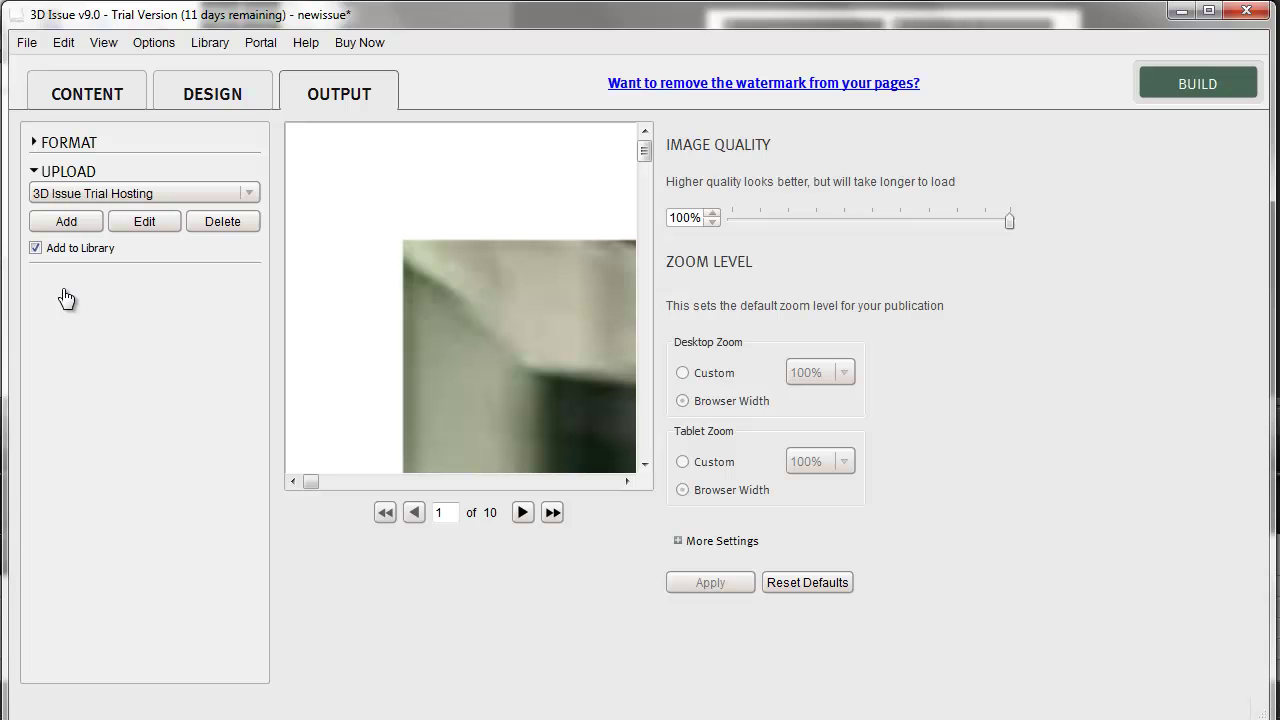
left_click(75, 172)
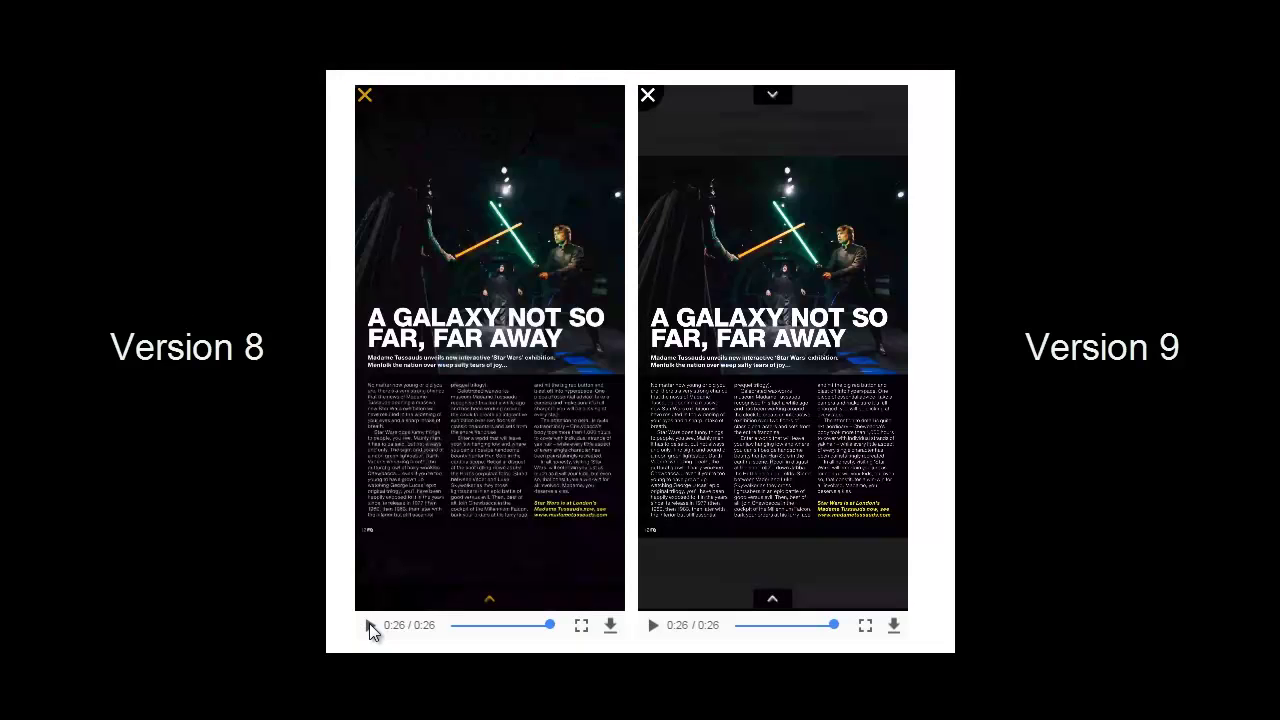
Play the Version 8 and Version 9 mobile comparison clips
left_click(372, 626)
left_click(653, 625)
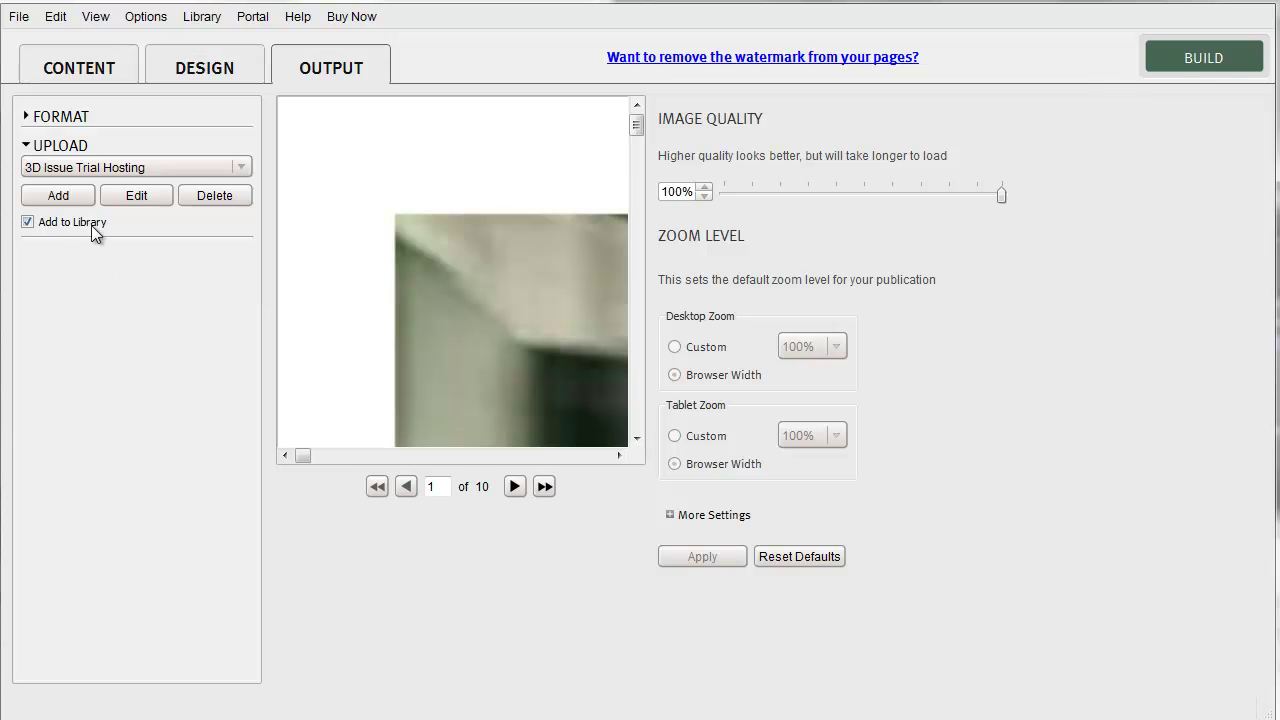
Keep 3D Issue Trial Hosting as the destination and confirm the start of the flipbook build
left_click(79, 170)
left_click(79, 172)
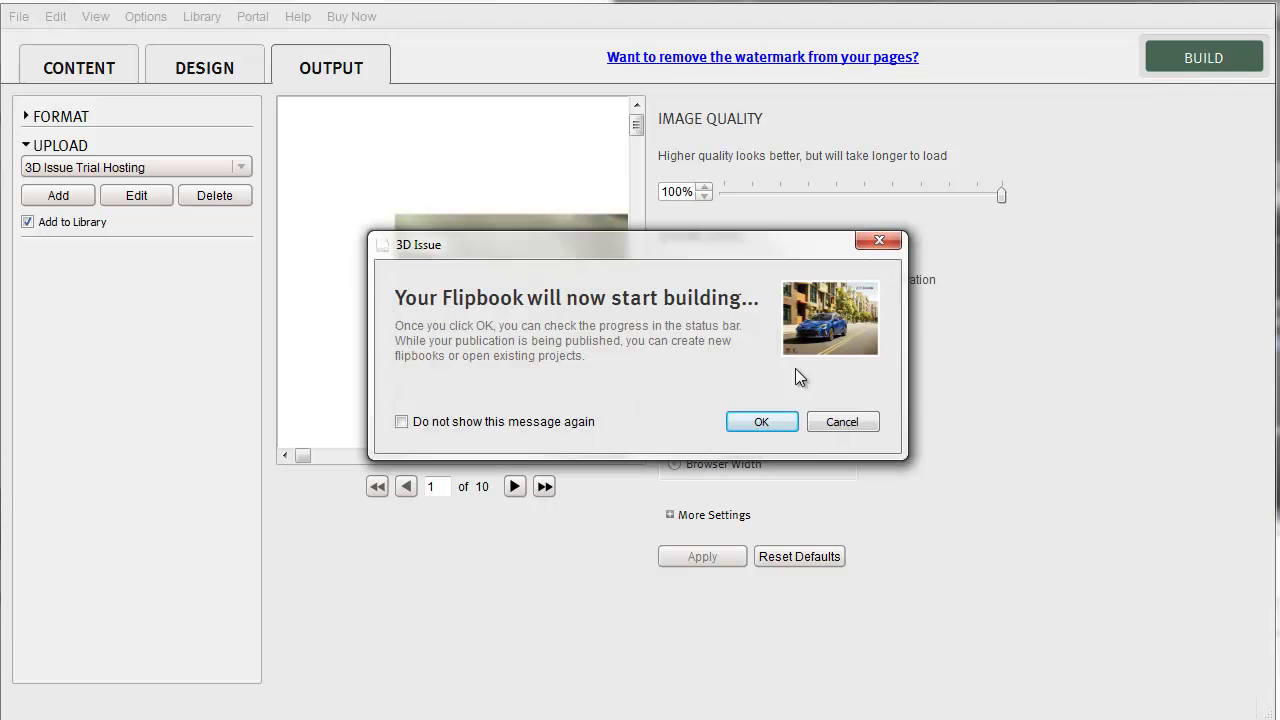
left_click(765, 422)
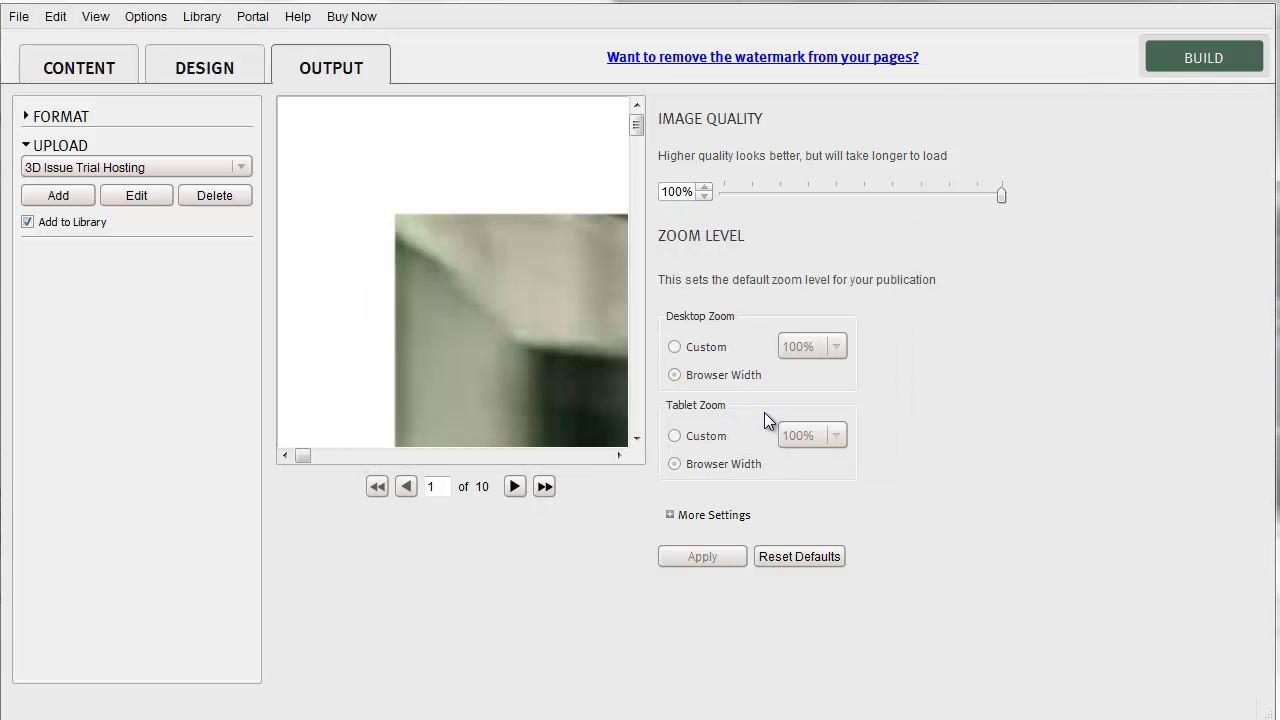